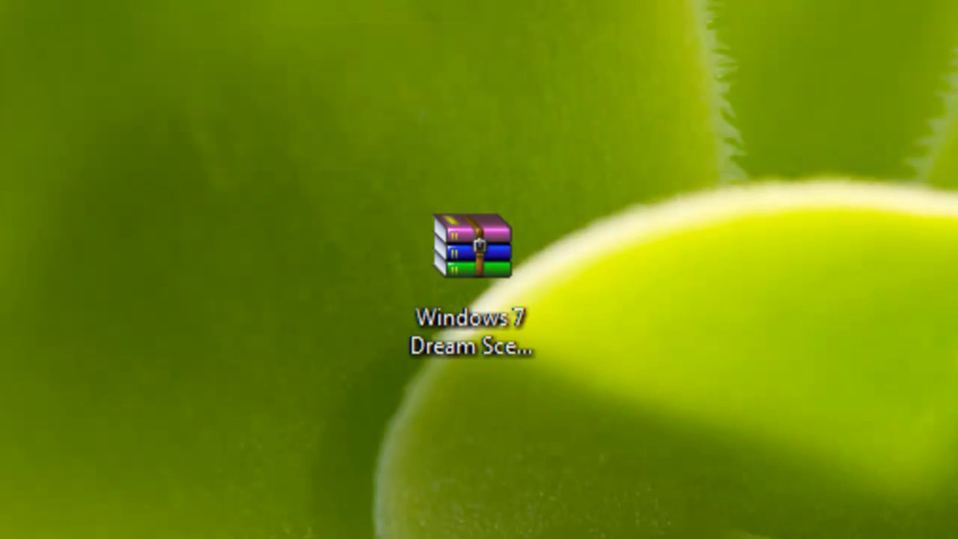
# Extract the Windows 7 Dream Scene archive to a desktop folder named Windows 7 Dream Scene (64bit).
pyautogui.moveTo(957, 408); pyautogui.dragTo(951, 378)
pyautogui.moveTo(957, 1); pyautogui.dragTo(950, 517)
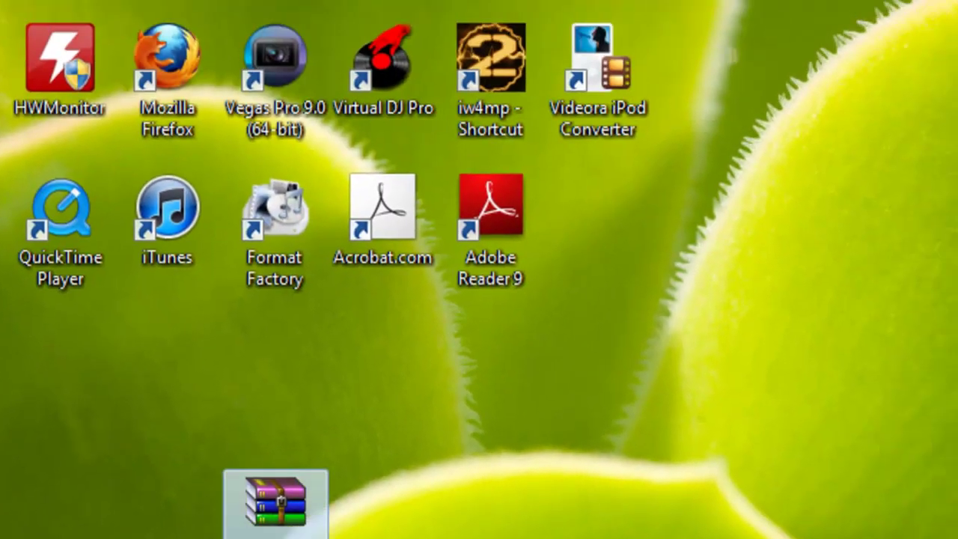
pyautogui.rightClick(276, 500)
pyautogui.click(352, 90)
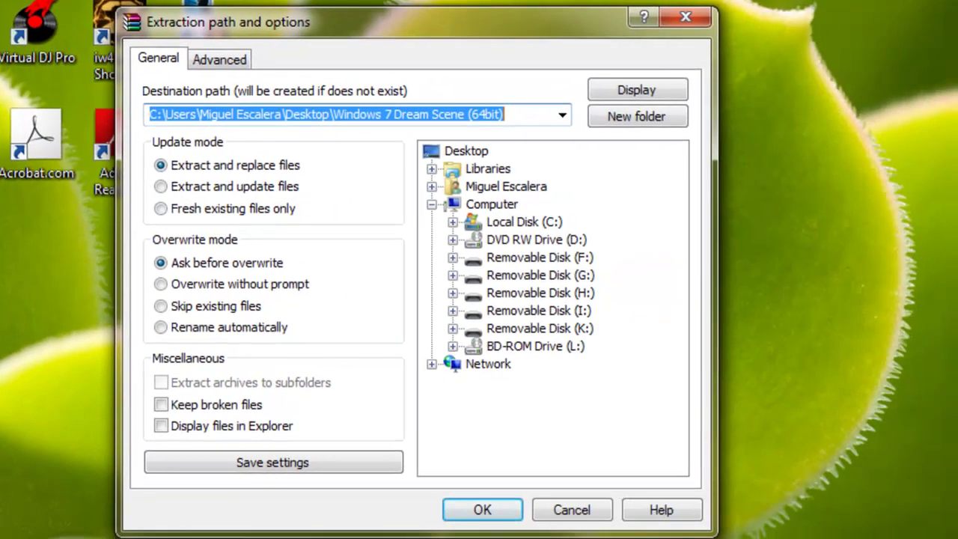
pyautogui.click(571, 168)
pyautogui.click(589, 538)
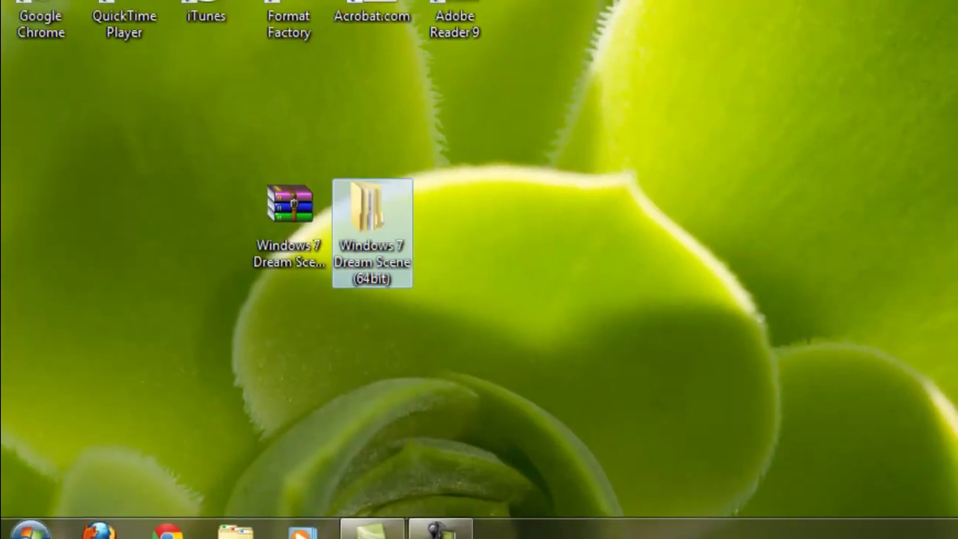
# Open the extracted Windows 7 Dream Scene (64bit) folder and go into its Windows DreamScenes for Windows 7 subfolder.
pyautogui.doubleClick(372, 224)
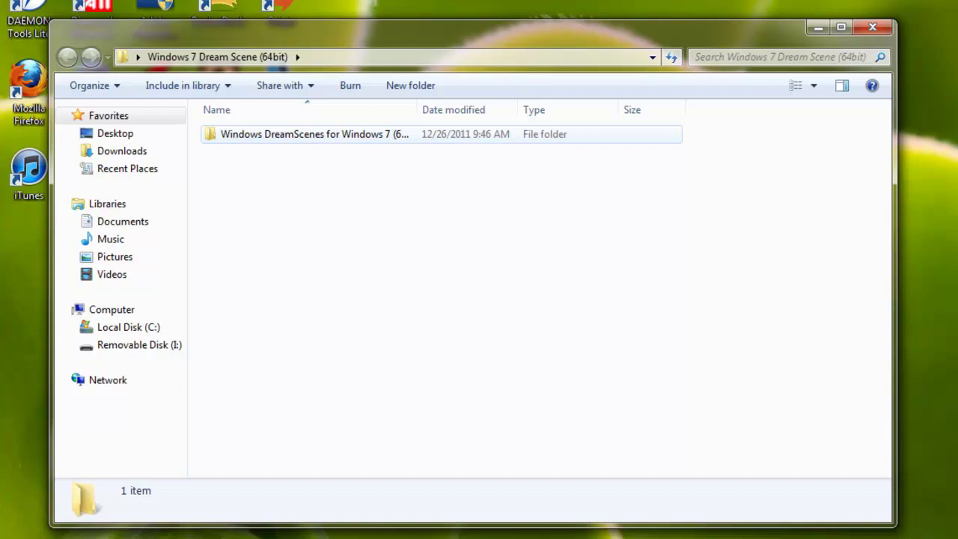
pyautogui.press('Return')
pyautogui.hotkey('ctrl', 'a')
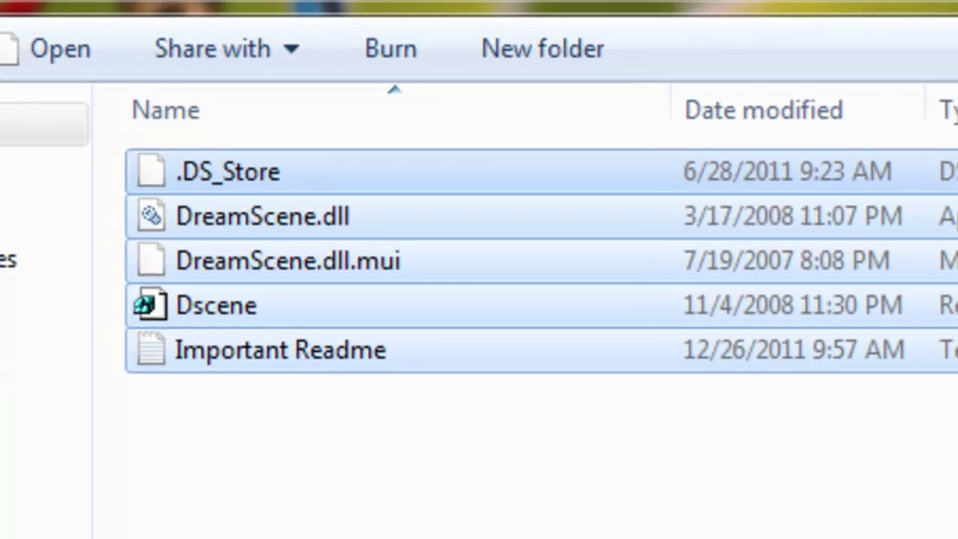
pyautogui.click(352, 449)
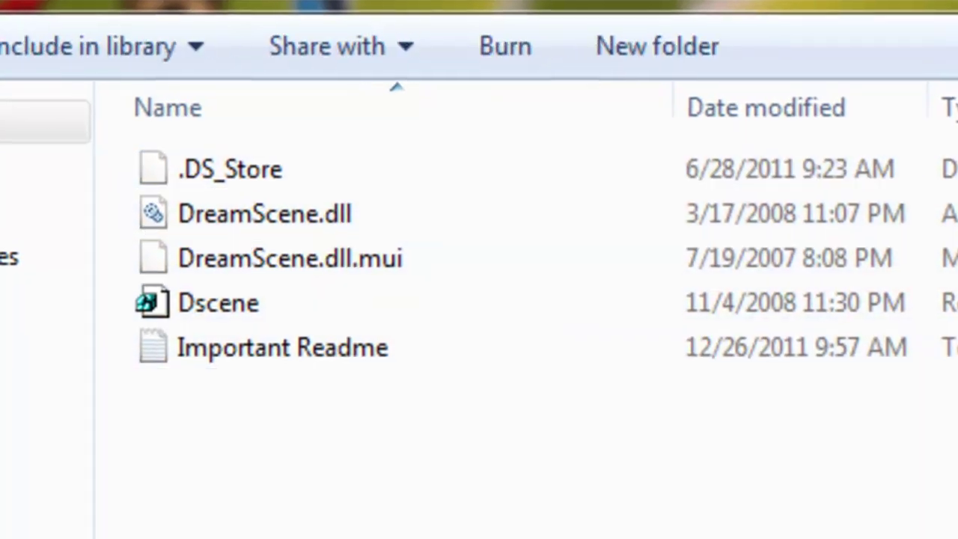
# Open the System32 folder inside the Windows folder on Local Disk (C:) in a separate window.
pyautogui.click(79, 491)
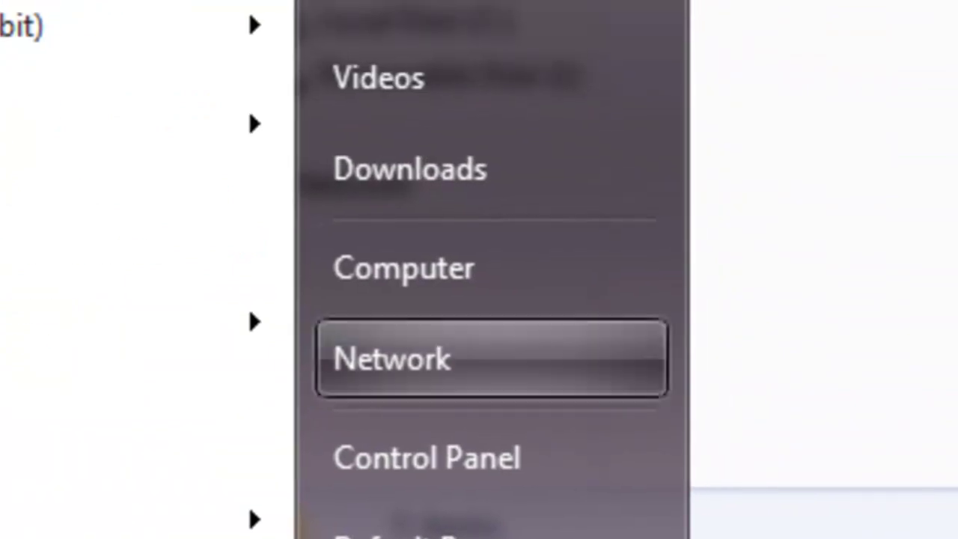
pyautogui.click(472, 275)
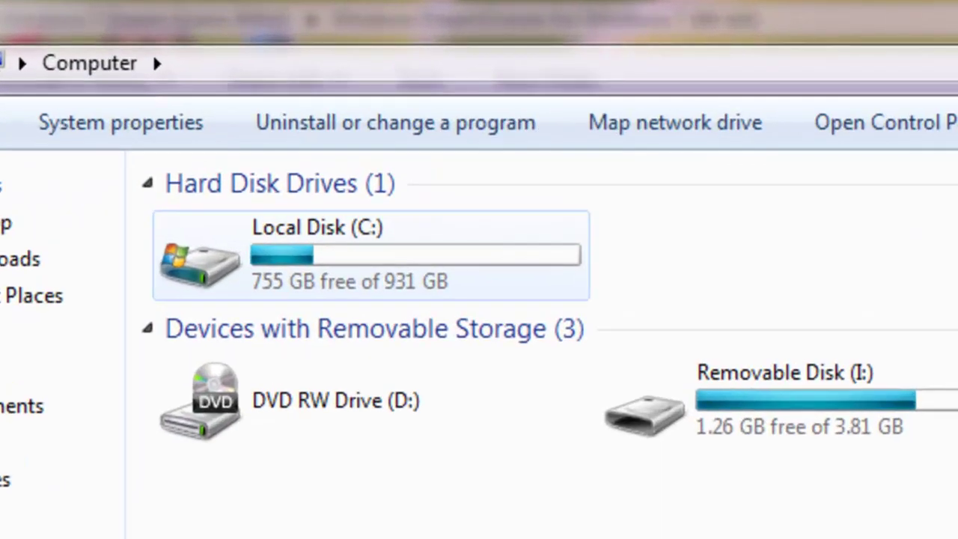
pyautogui.doubleClick(337, 260)
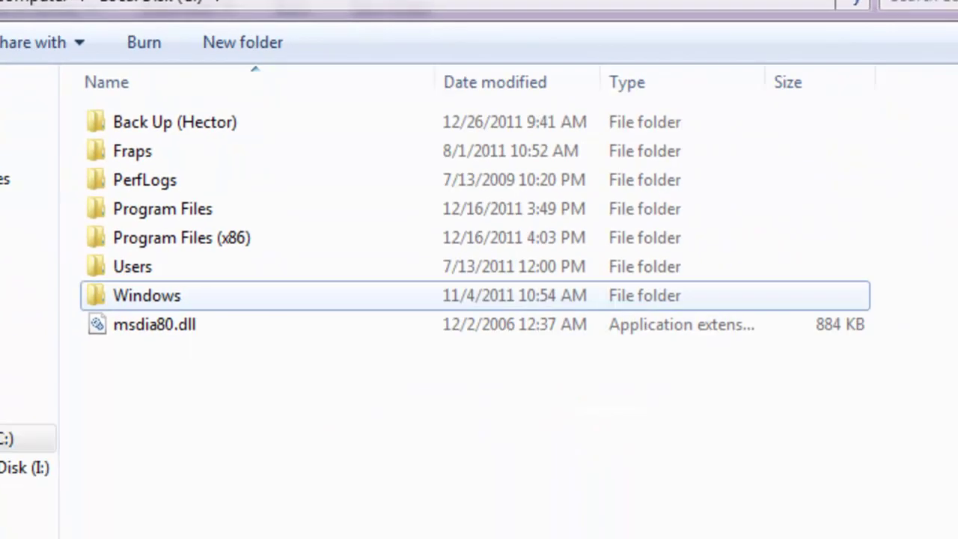
pyautogui.doubleClick(247, 444)
pyautogui.scroll(-13, 135, 247)
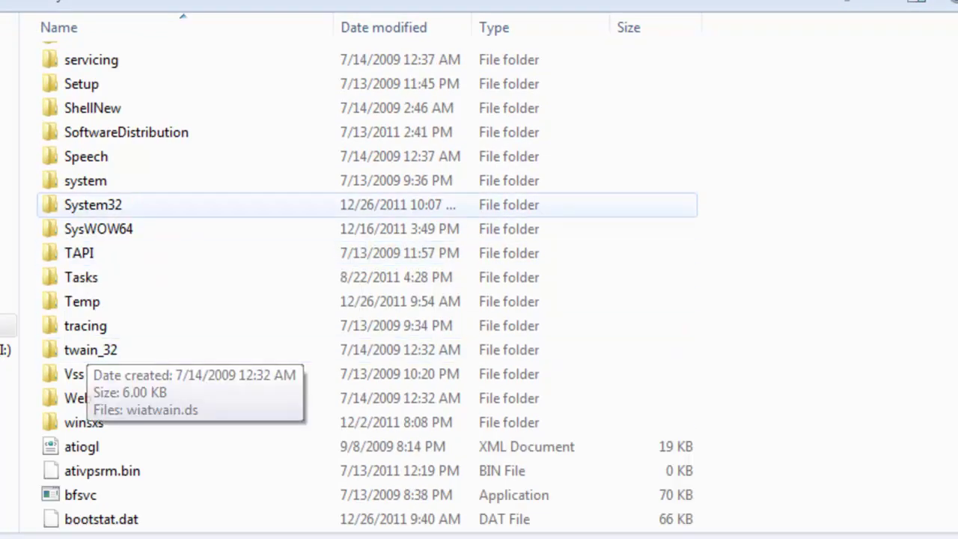
pyautogui.doubleClick(187, 205)
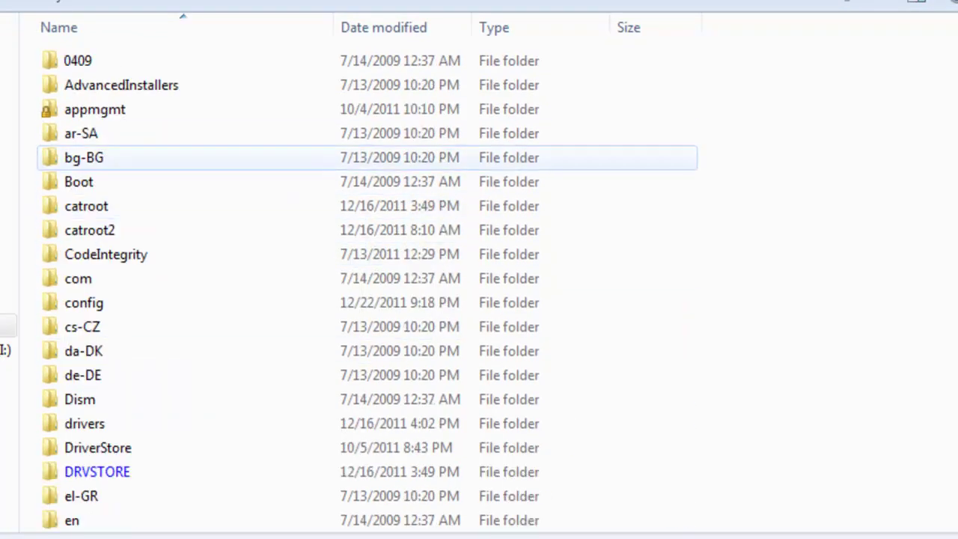
pyautogui.scroll(-15, 277, 255)
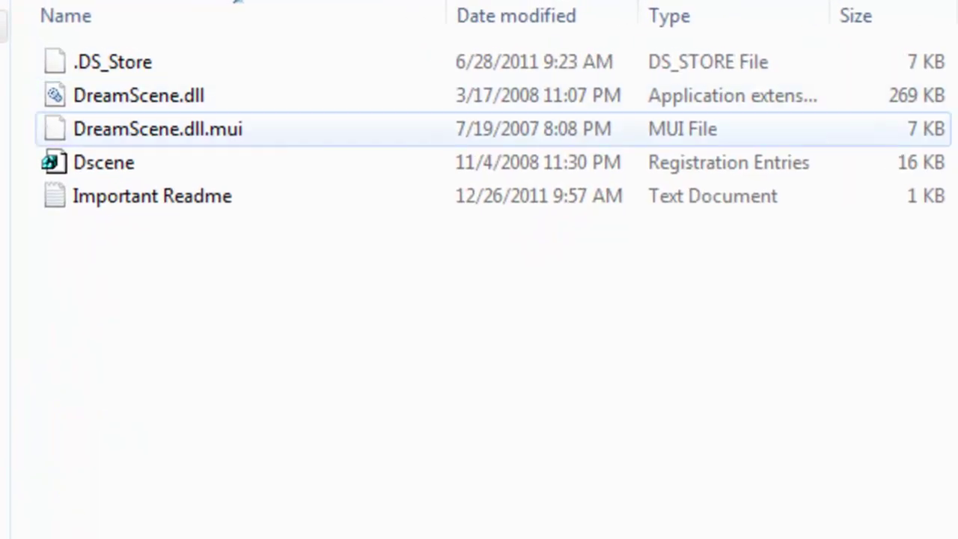
# Copy DreamScene.dll from the extracted folder into System32, replacing the existing file of the same name.
pyautogui.click(139, 96)
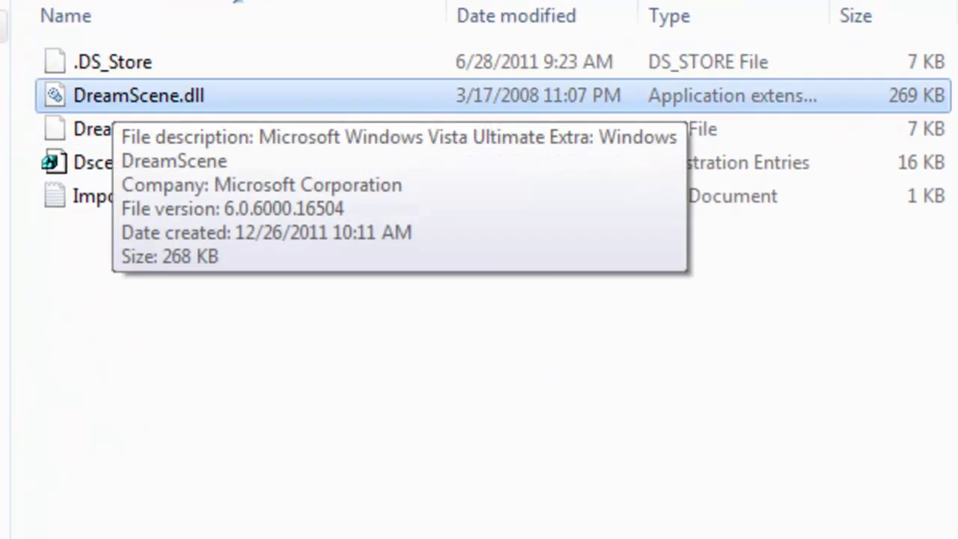
pyautogui.rightClick(123, 96)
pyautogui.click(187, 449)
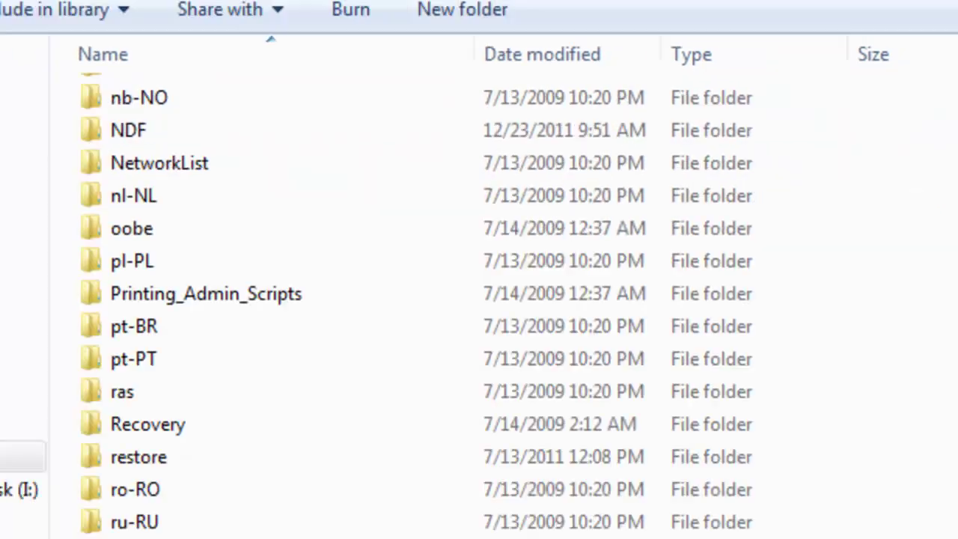
pyautogui.scroll(-12, 366, 277)
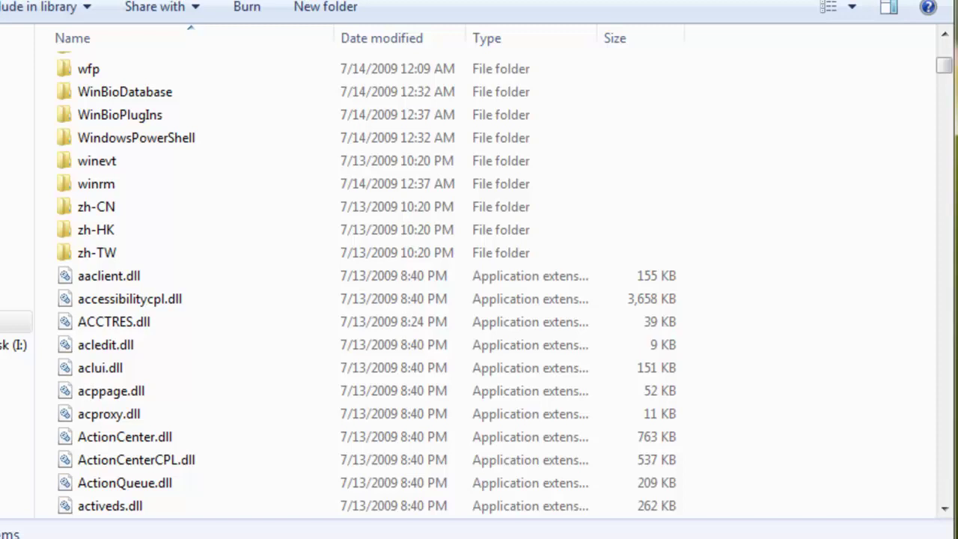
pyautogui.rightClick(809, 321)
pyautogui.click(855, 469)
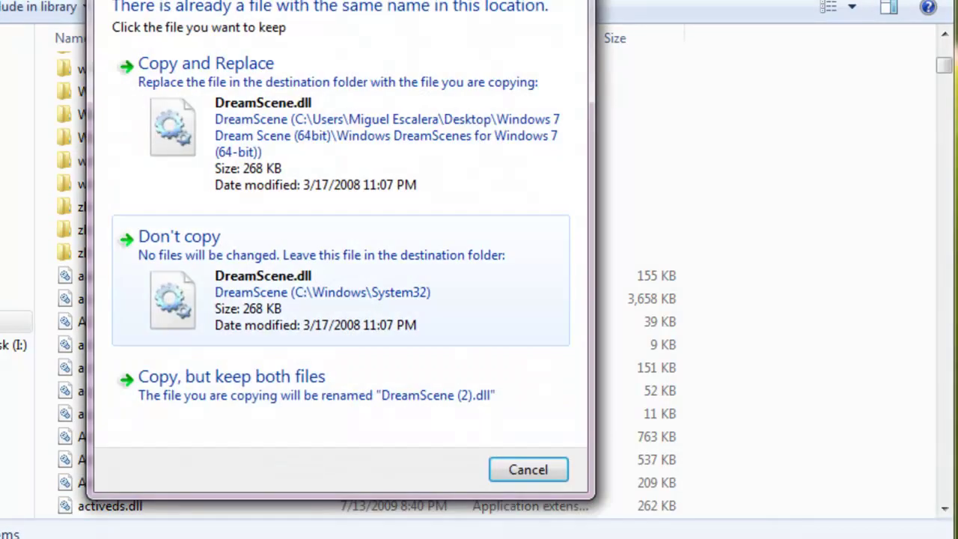
pyautogui.moveTo(337, 0); pyautogui.dragTo(311, 0)
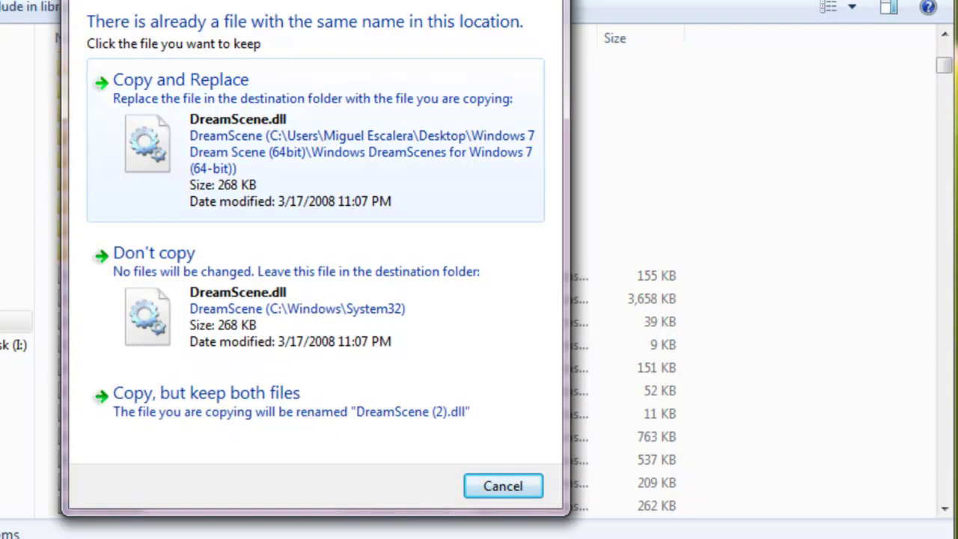
pyautogui.click(181, 79)
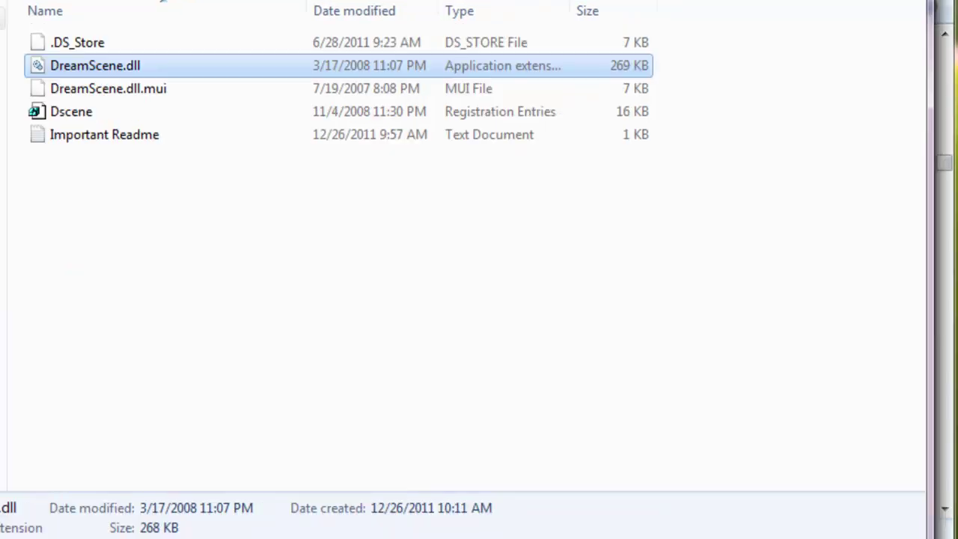
# Copy DreamScene.dll.mui from the extracted folder into the en-US folder of System32, granting administrator permission.
pyautogui.click(108, 89)
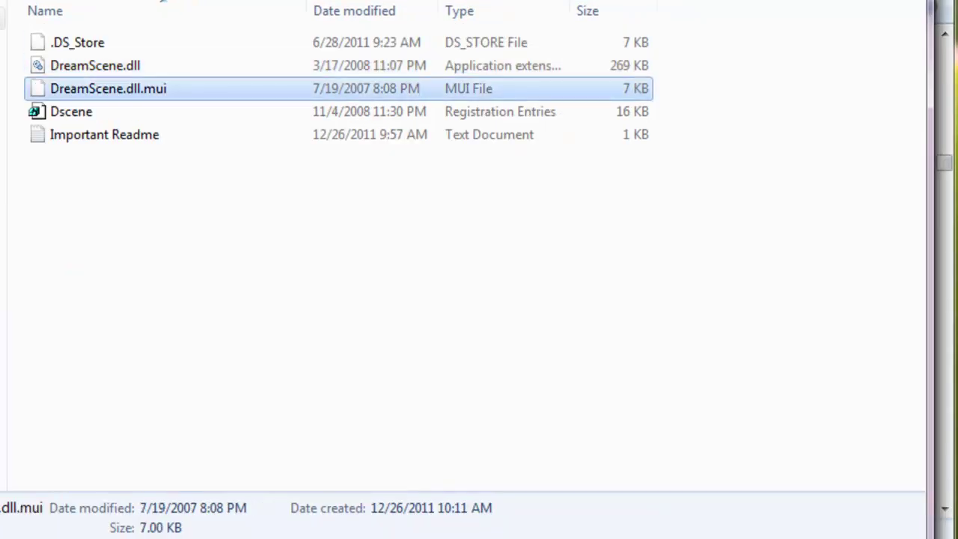
pyautogui.rightClick(168, 89)
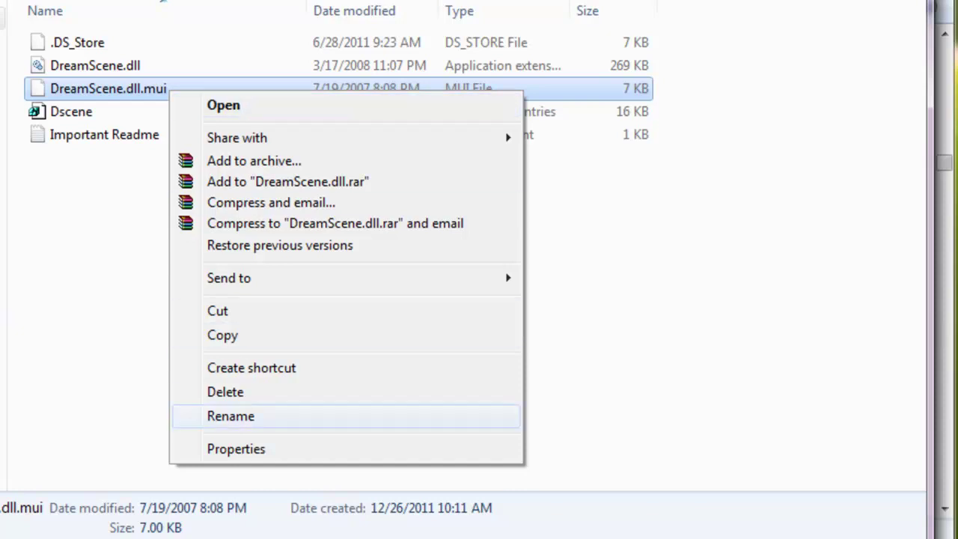
pyautogui.click(222, 336)
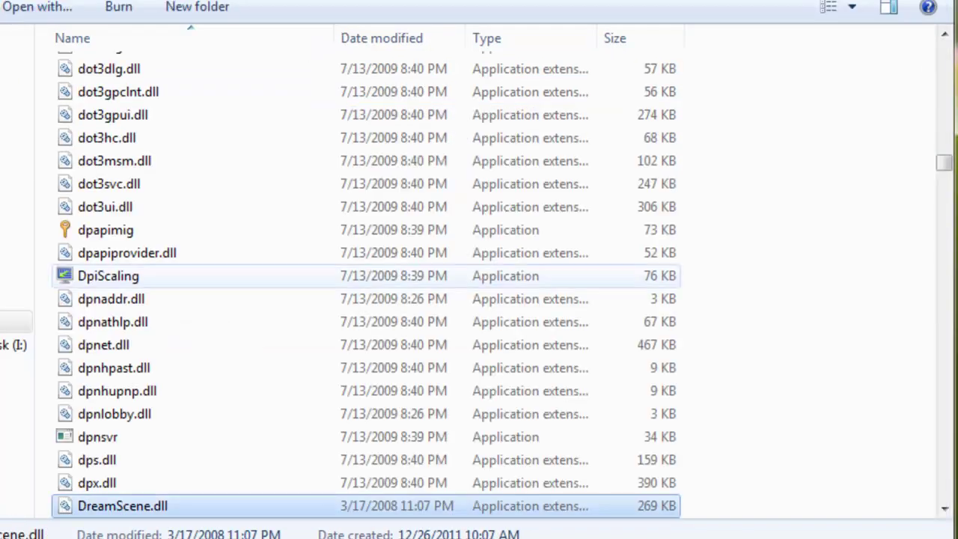
pyautogui.scroll(4, 367, 284)
pyautogui.moveTo(945, 161); pyautogui.dragTo(944, 51)
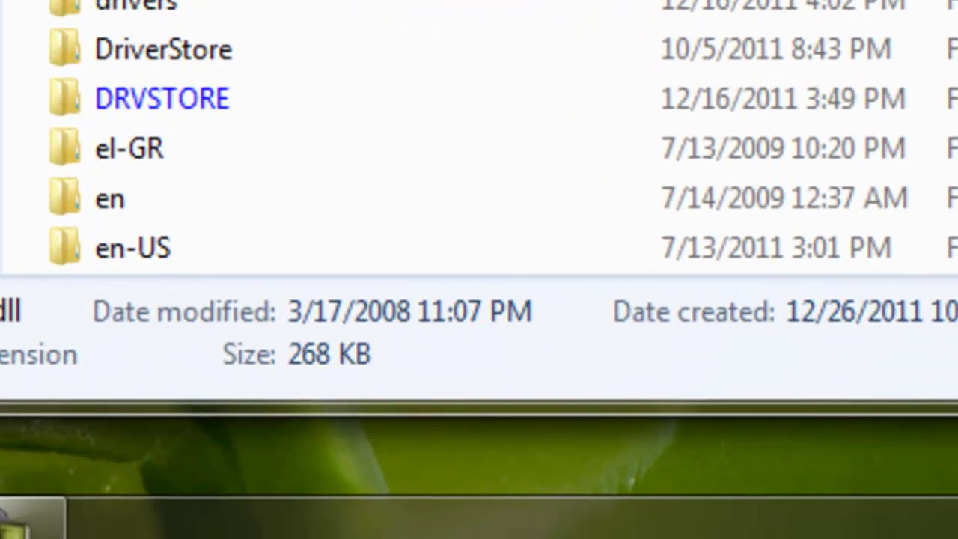
pyautogui.doubleClick(133, 247)
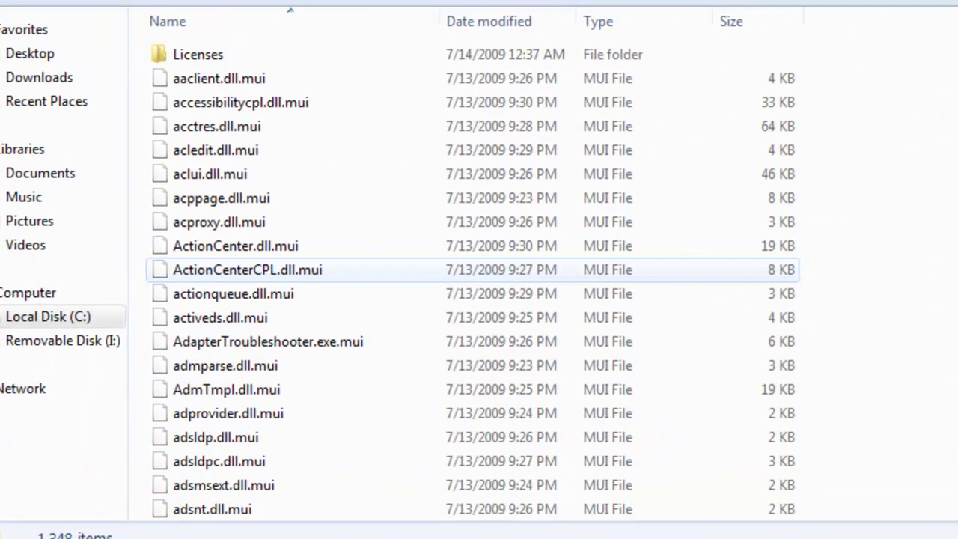
pyautogui.scroll(-4, 471, 277)
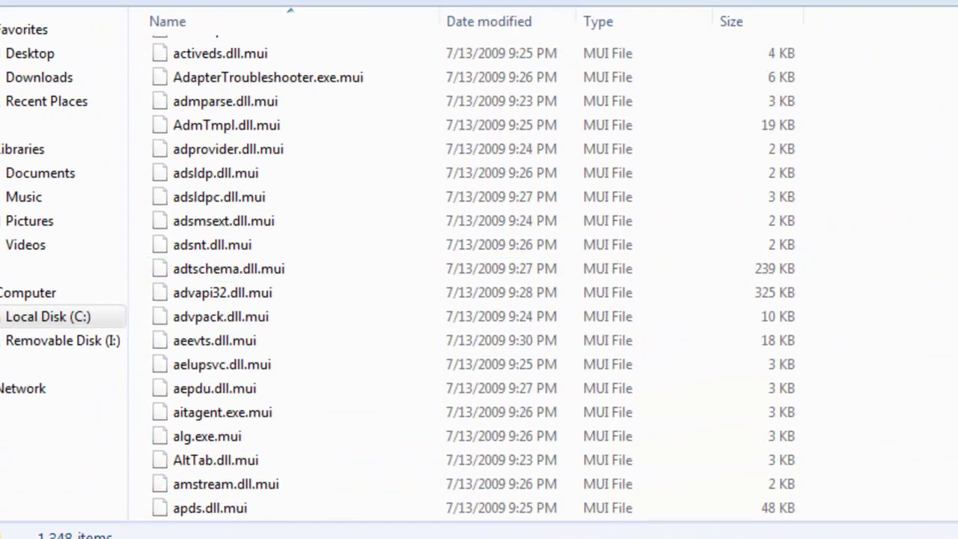
pyautogui.rightClick(886, 225)
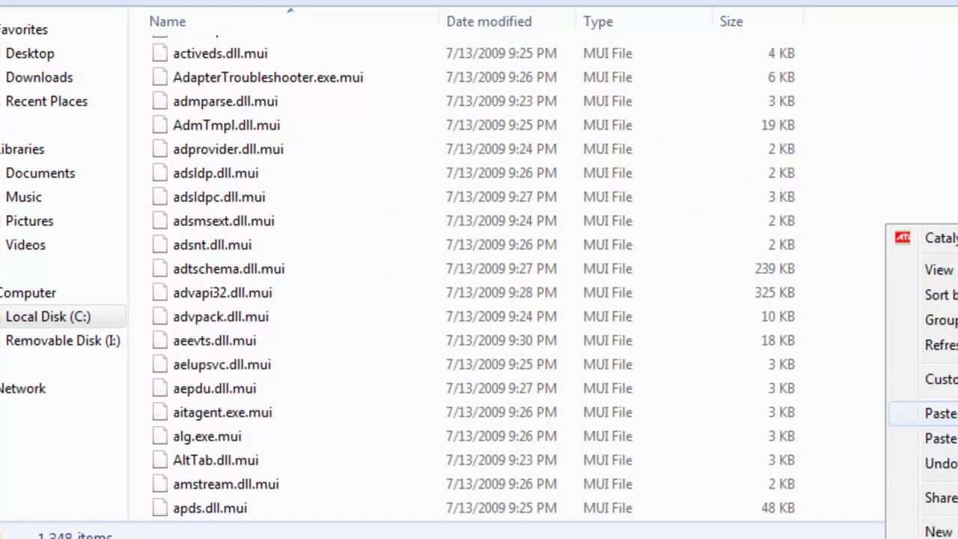
pyautogui.click(940, 414)
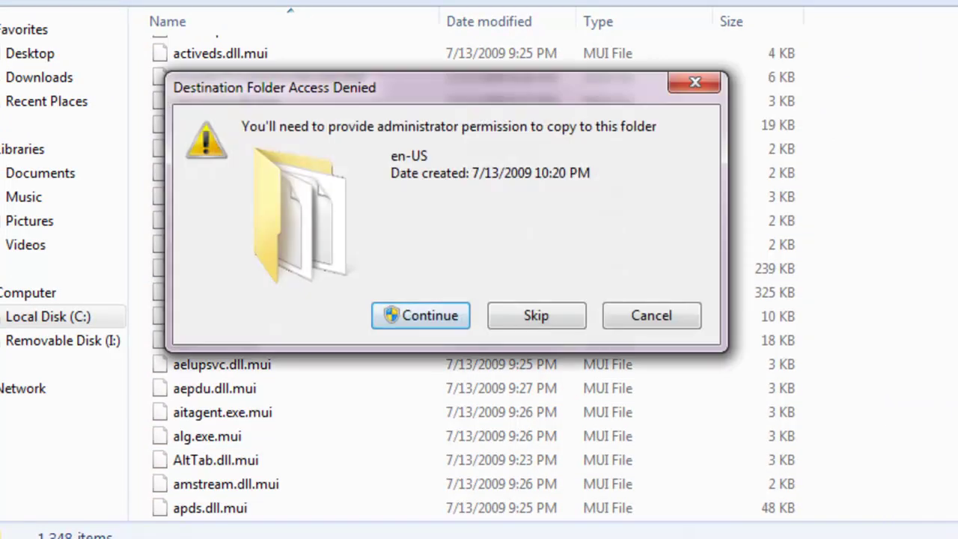
pyautogui.click(422, 313)
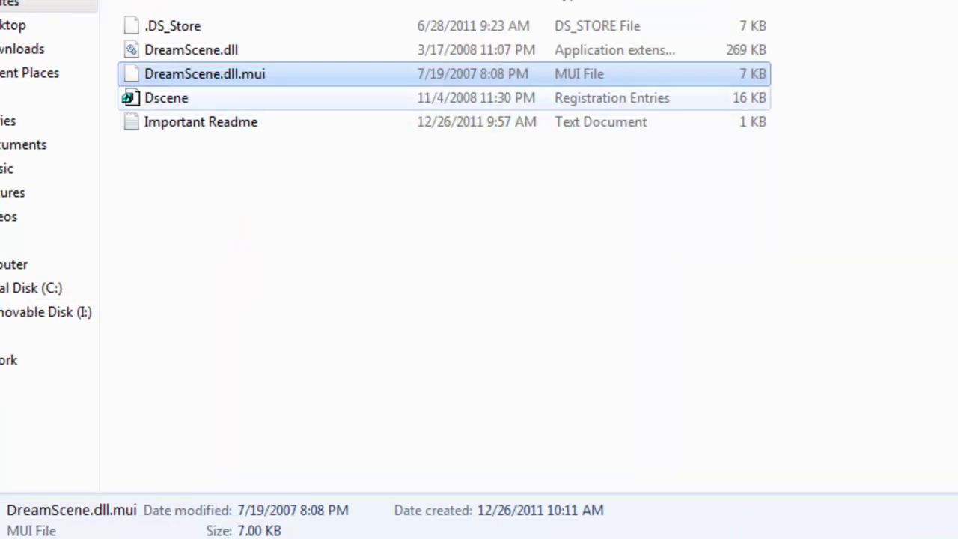
# Merge the Dscene registration entries file from the extracted folder into the registry.
pyautogui.click(169, 96)
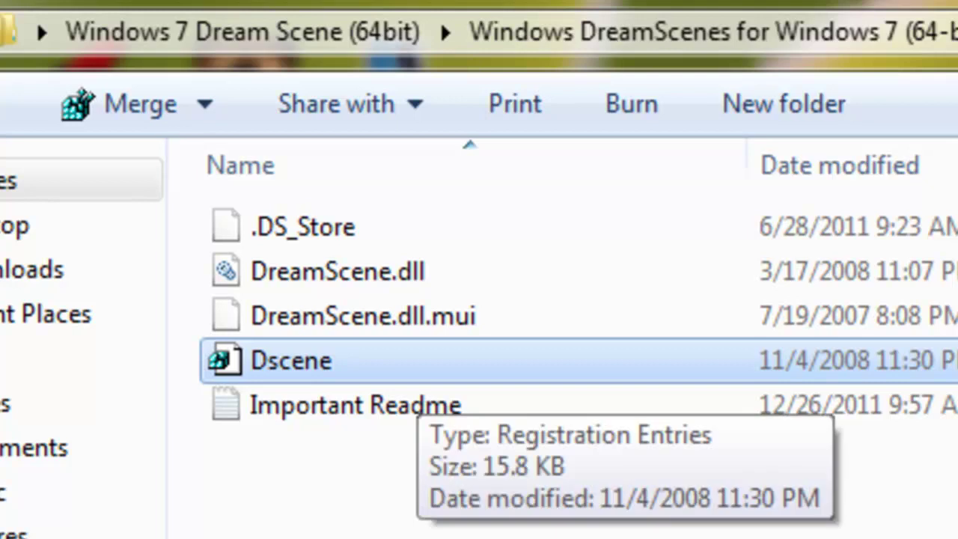
pyautogui.doubleClick(417, 365)
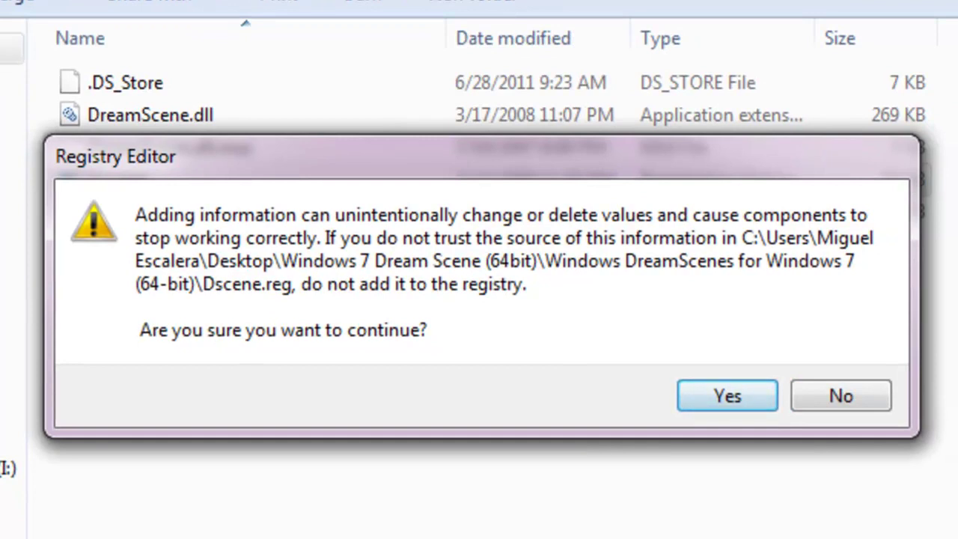
pyautogui.press('Return')
pyautogui.press('Return')
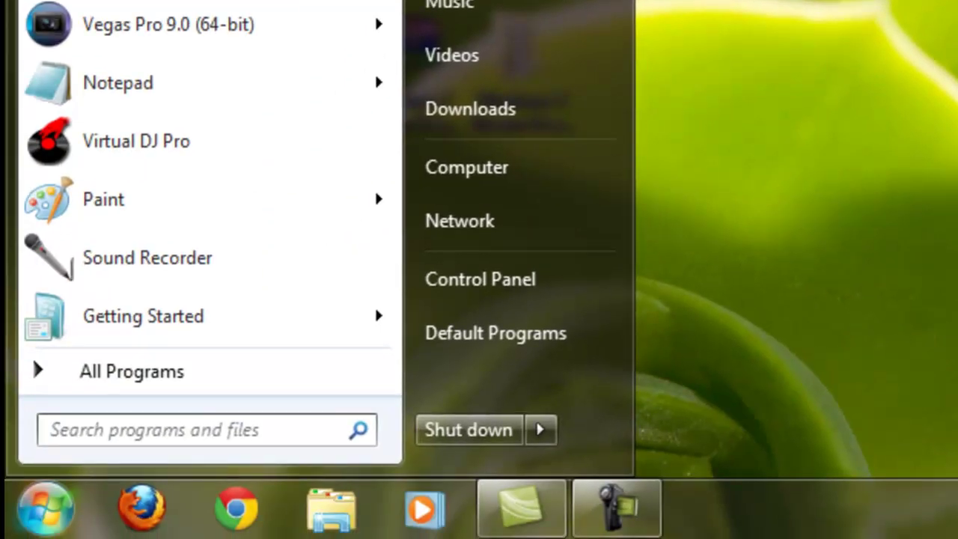
# Open the computer's shutdown options for restarting Windows.
pyautogui.click(540, 430)
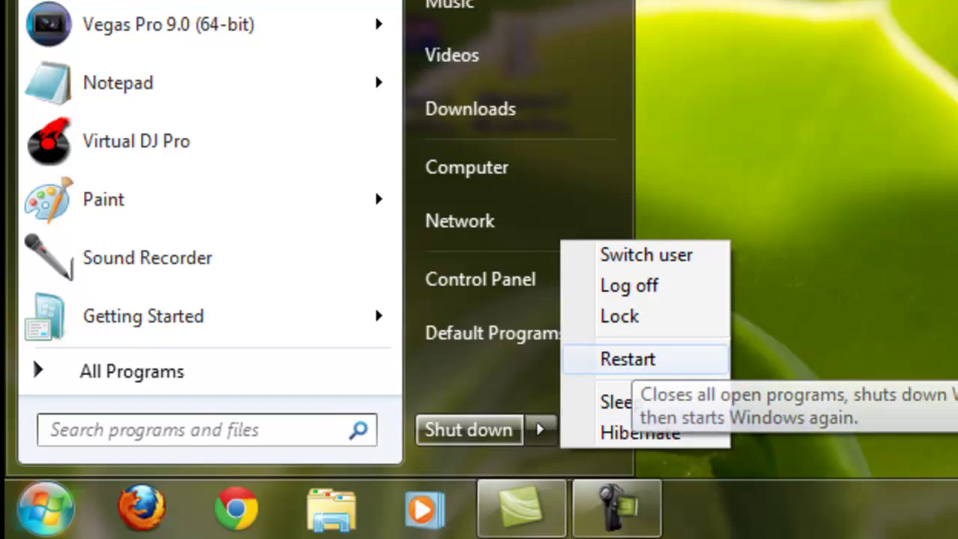
pyautogui.click(616, 509)
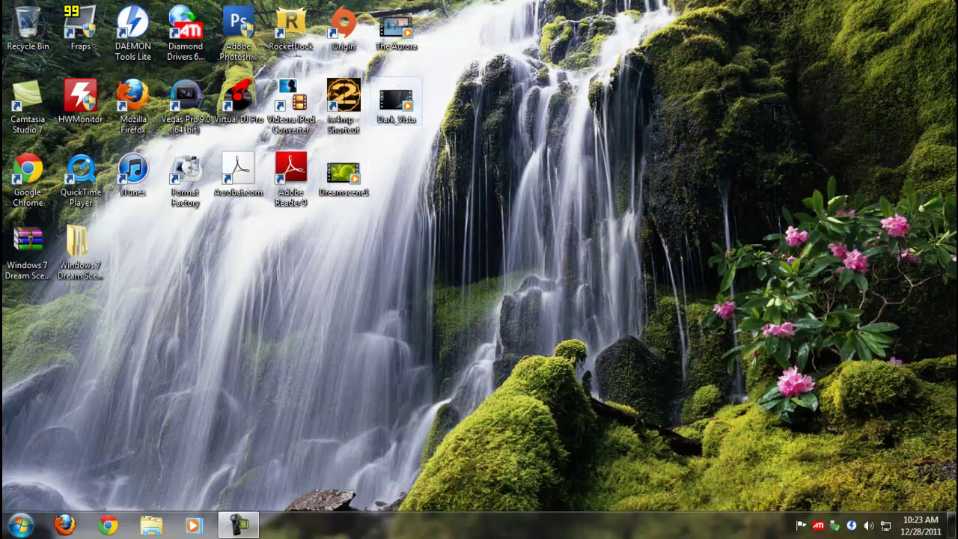
# Move the Dark_Vista video to a free area of the desktop and set it as the desktop background.
pyautogui.moveTo(396, 101); pyautogui.dragTo(186, 320)
pyautogui.moveTo(187, 328)
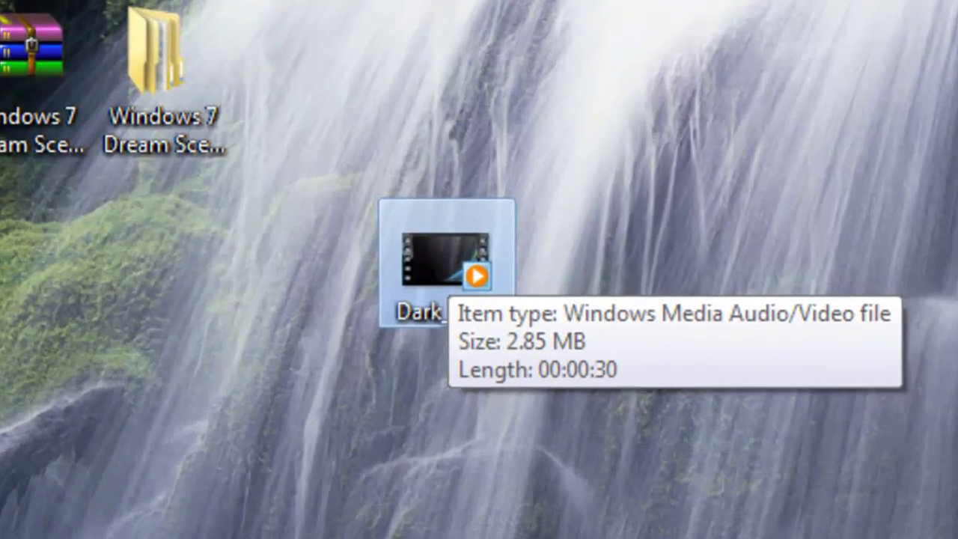
pyautogui.moveTo(443, 258); pyautogui.dragTo(724, 257)
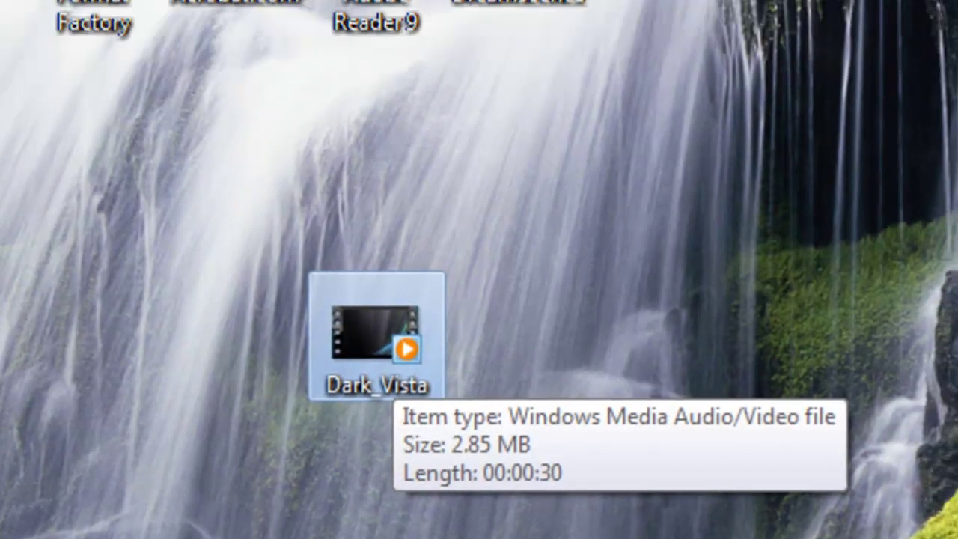
pyautogui.rightClick(402, 258)
pyautogui.click(438, 182)
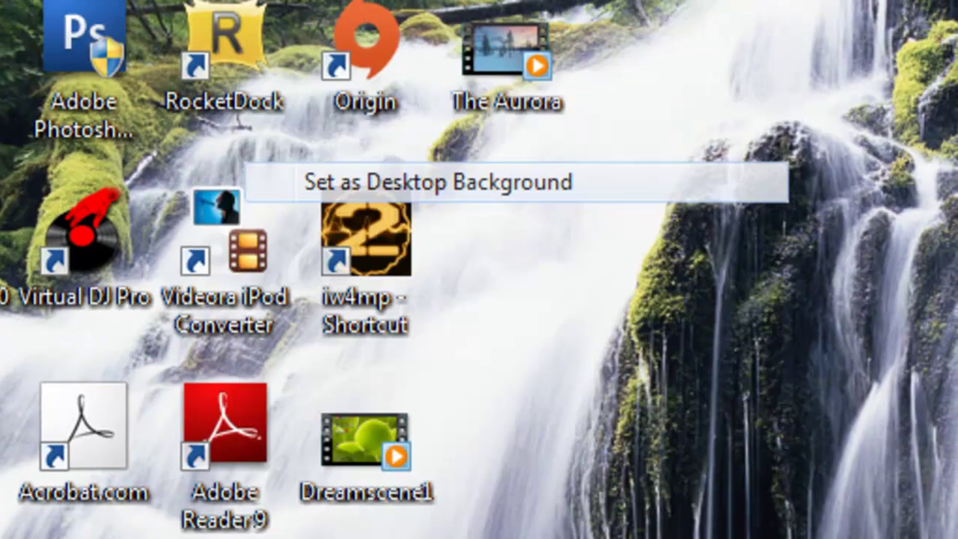